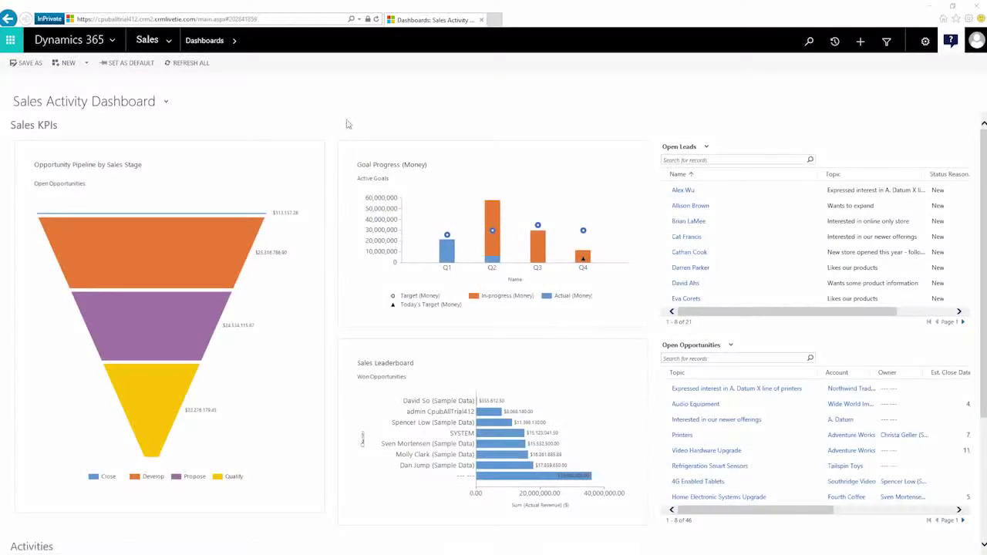
Create a dashboard with the 3-Column Multi-Focused Dashboard layout and begin adding a chart to its first component area.
{"action": "left_click", "coordinate": [72, 64]}
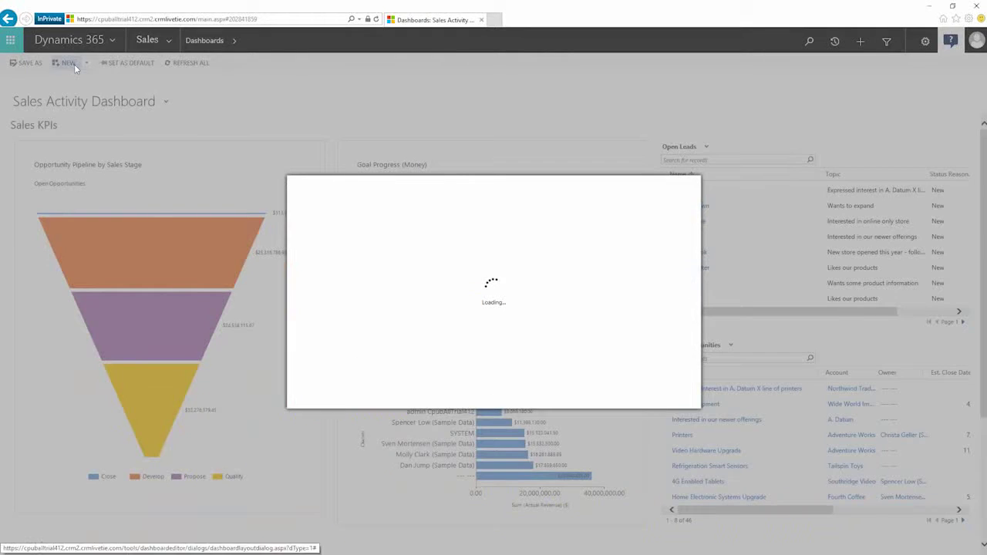
{"action": "left_click", "coordinate": [399, 266]}
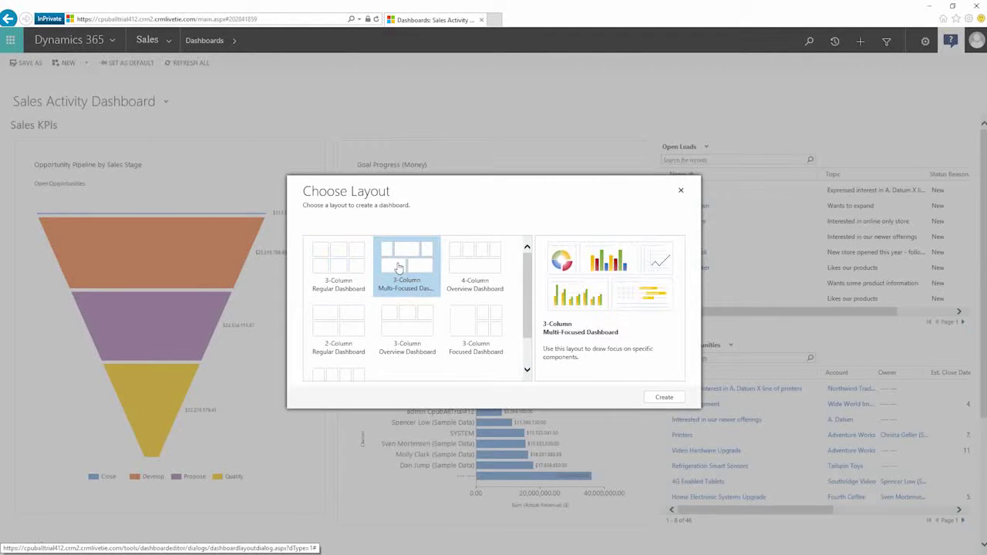
{"action": "left_click", "coordinate": [661, 398]}
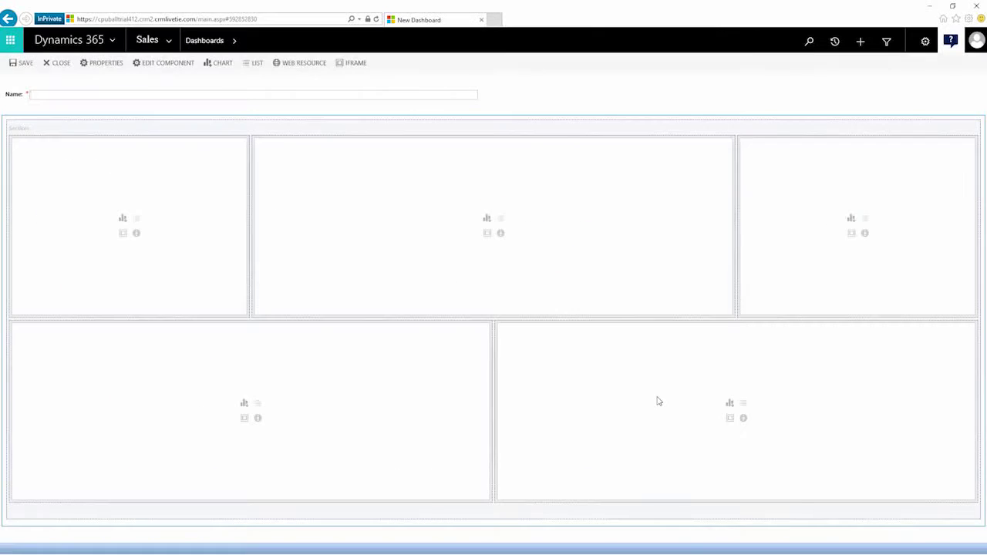
{"action": "left_click", "coordinate": [122, 219]}
{"action": "left_click", "coordinate": [426, 267]}
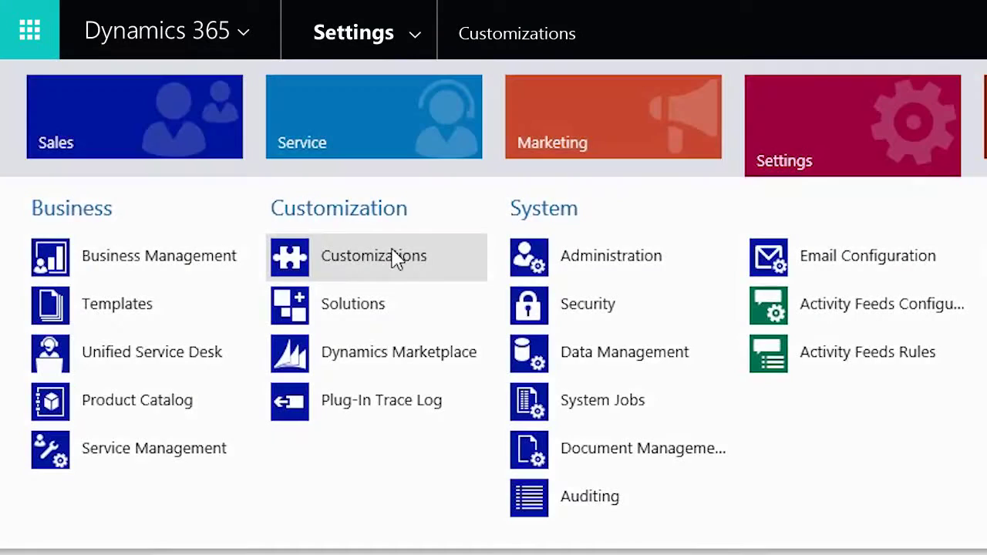
Open the organization's Themes from the Customizations area and start a new theme.
{"action": "left_click", "coordinate": [392, 257]}
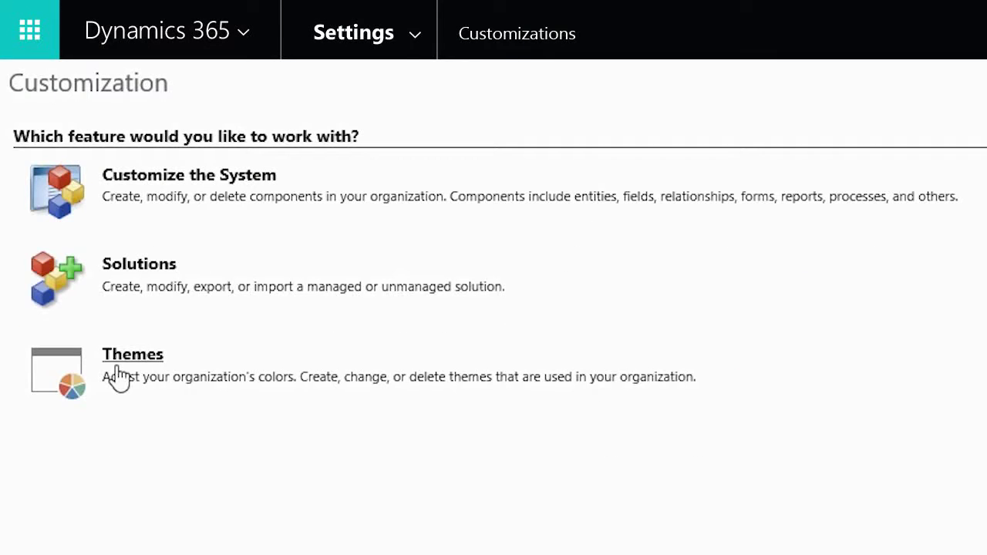
{"action": "left_click", "coordinate": [118, 370]}
{"action": "left_click", "coordinate": [69, 96]}
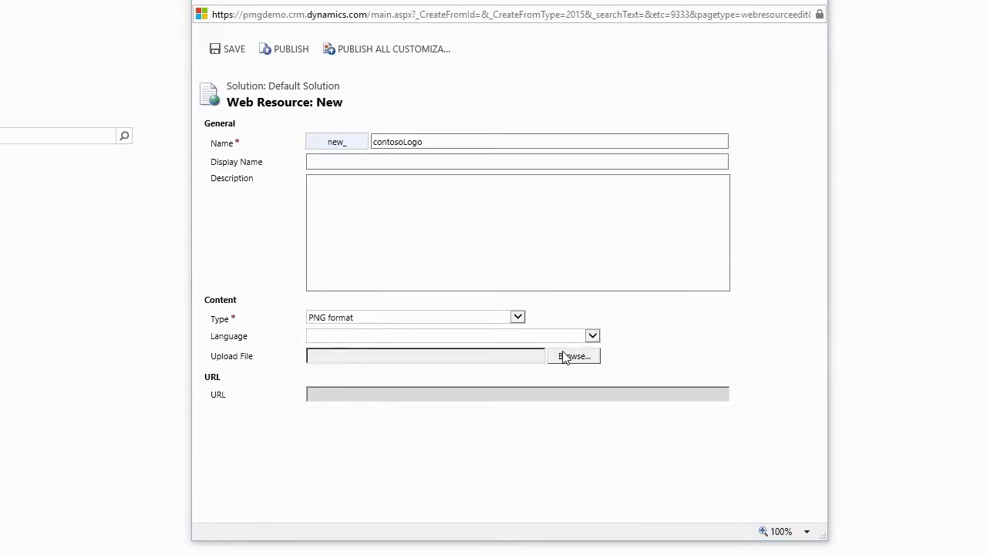
Choose contosoLogo.png from the Branding folder as the upload file for the new contosoLogo web resource.
{"action": "left_click", "coordinate": [571, 355]}
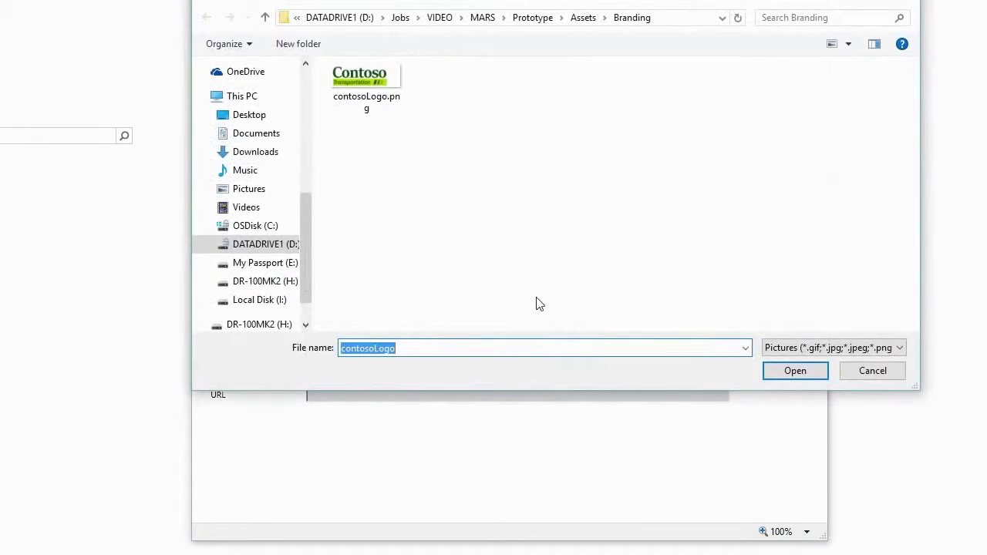
{"action": "left_click", "coordinate": [364, 78]}
{"action": "left_click", "coordinate": [802, 375]}
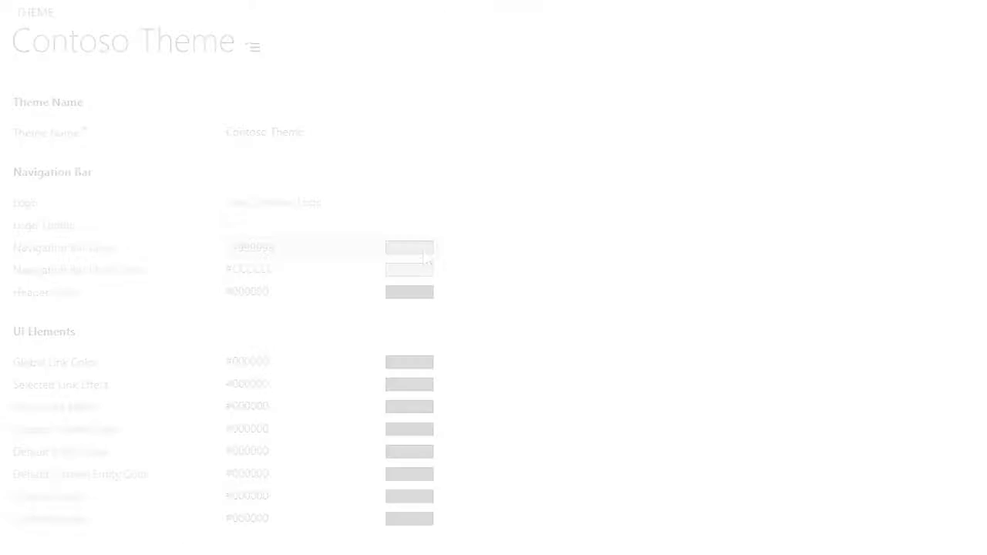
Set the Contoso Theme's Global Link Color to #0000CC.
{"action": "left_click", "coordinate": [275, 369]}
{"action": "left_click", "coordinate": [280, 358]}
{"action": "key", "text": "BackSpace"}
{"action": "key", "text": "BackSpace"}
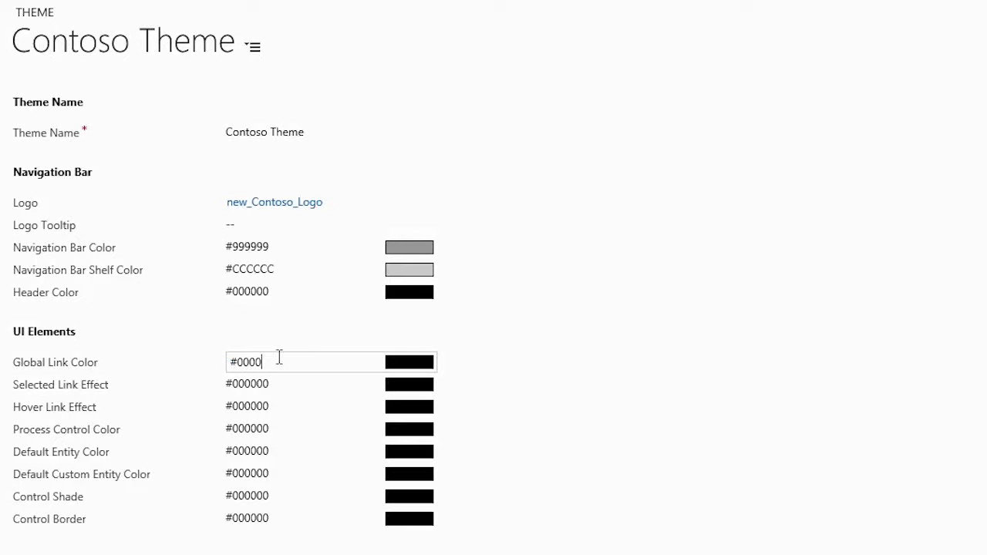
{"action": "type", "text": "CC"}
{"action": "key", "text": "Tab"}
Set the Contoso Theme's Selected Link Effect to #663399 and preview the theme.
{"action": "type", "text": "#6633"}
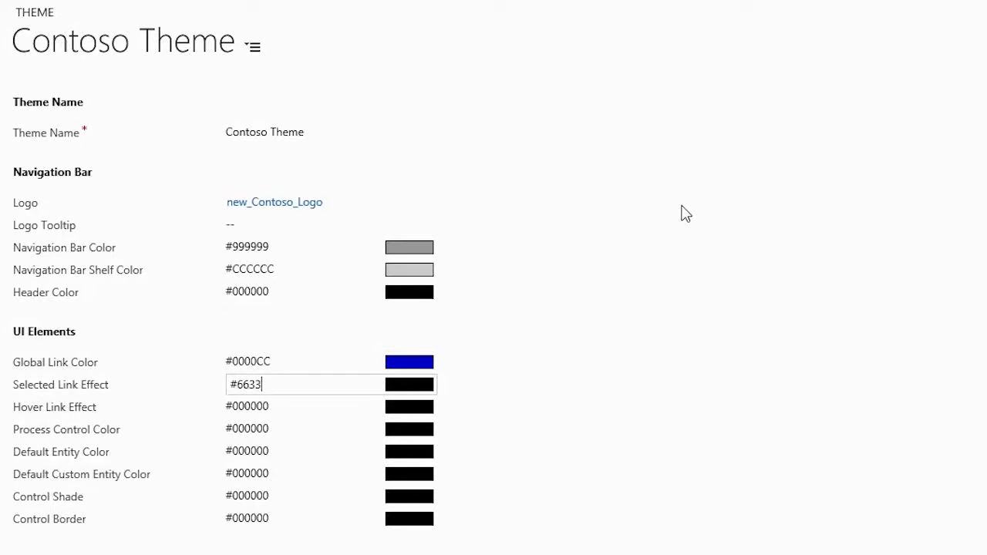
{"action": "type", "text": "99"}
{"action": "key", "text": "Tab"}
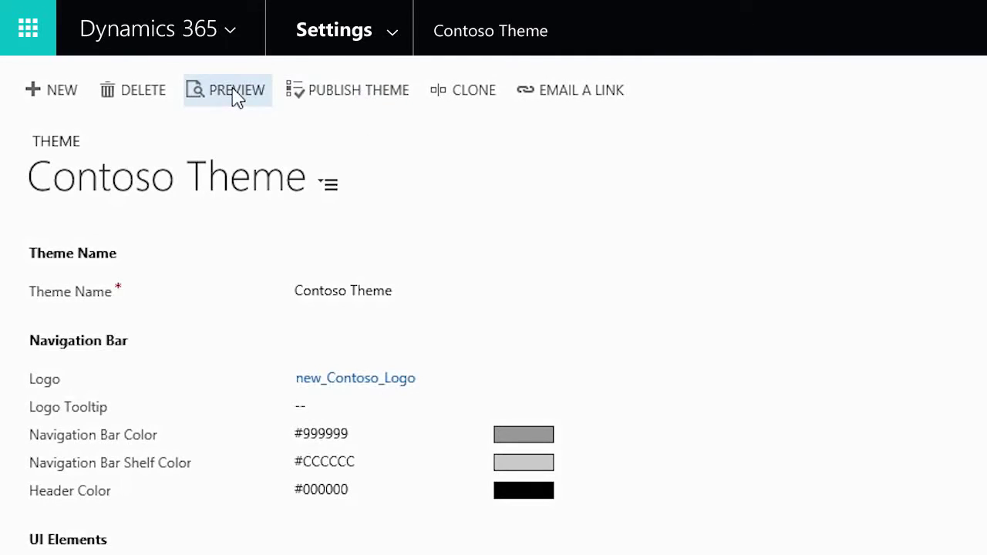
{"action": "left_click", "coordinate": [237, 96]}
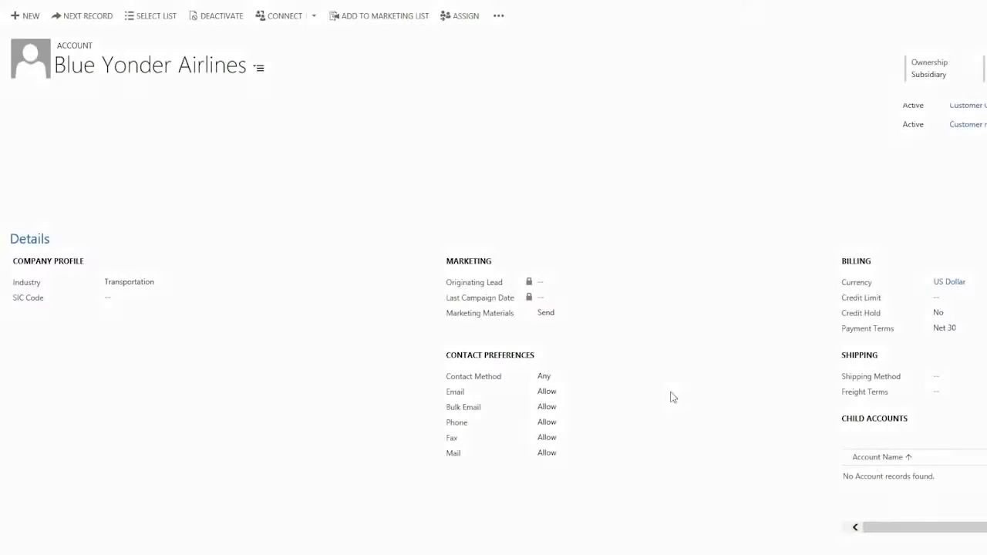
Remove the Shipping section from the Account form and add the Status field below Payment Terms in the Billing section.
{"action": "left_click", "coordinate": [497, 316]}
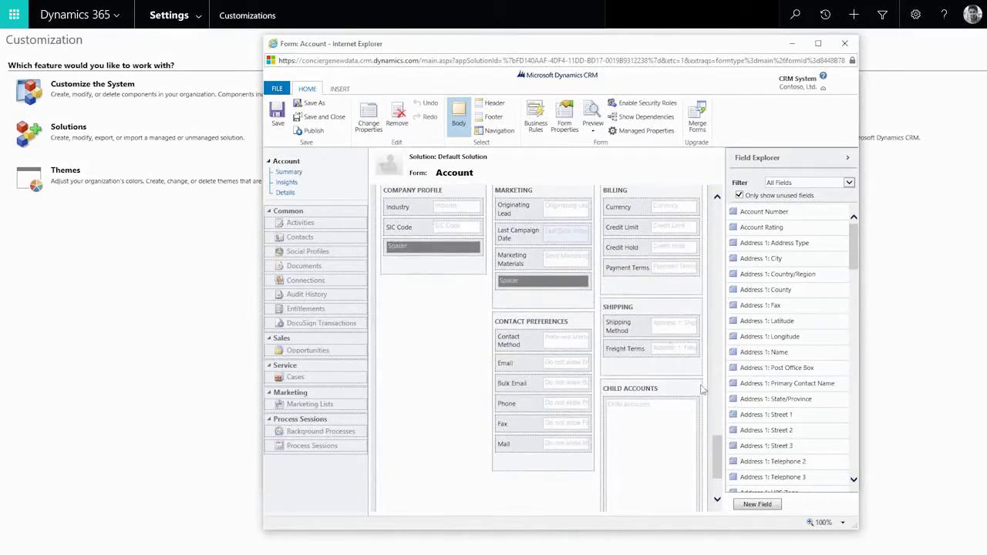
{"action": "left_click", "coordinate": [644, 310]}
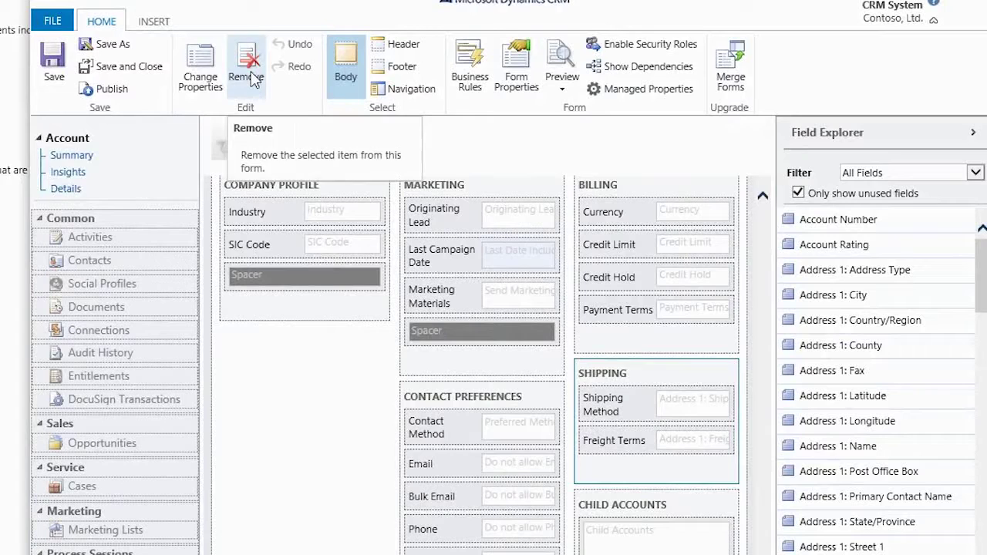
{"action": "left_click", "coordinate": [248, 77]}
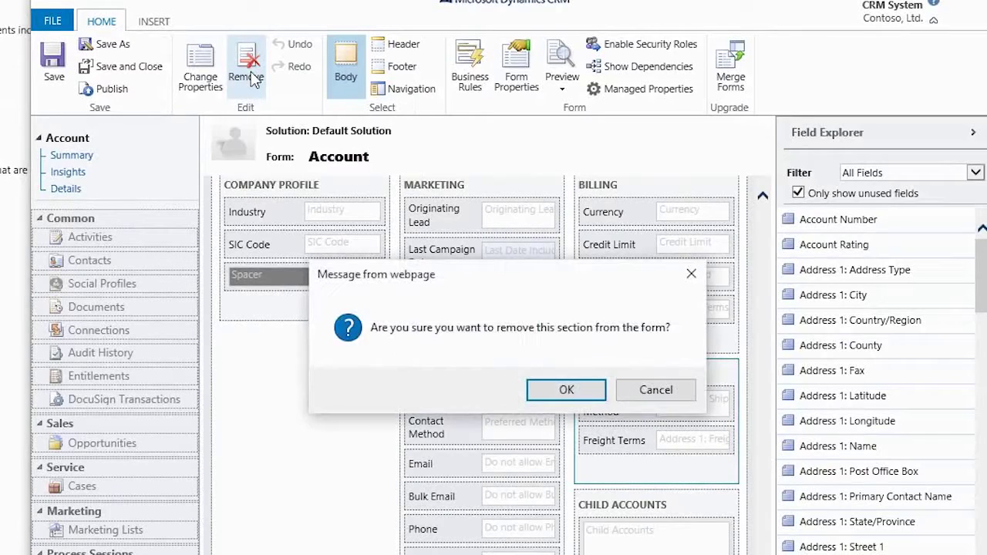
{"action": "left_click", "coordinate": [564, 390]}
{"action": "left_click_drag", "start_coordinate": [983, 308], "coordinate": [984, 409]}
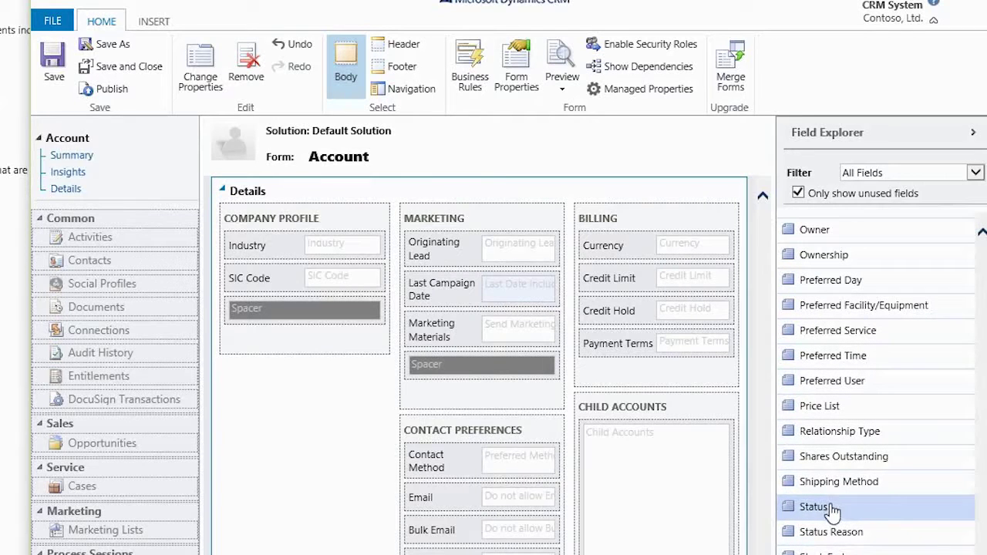
{"action": "left_click_drag", "start_coordinate": [789, 506], "coordinate": [625, 376]}
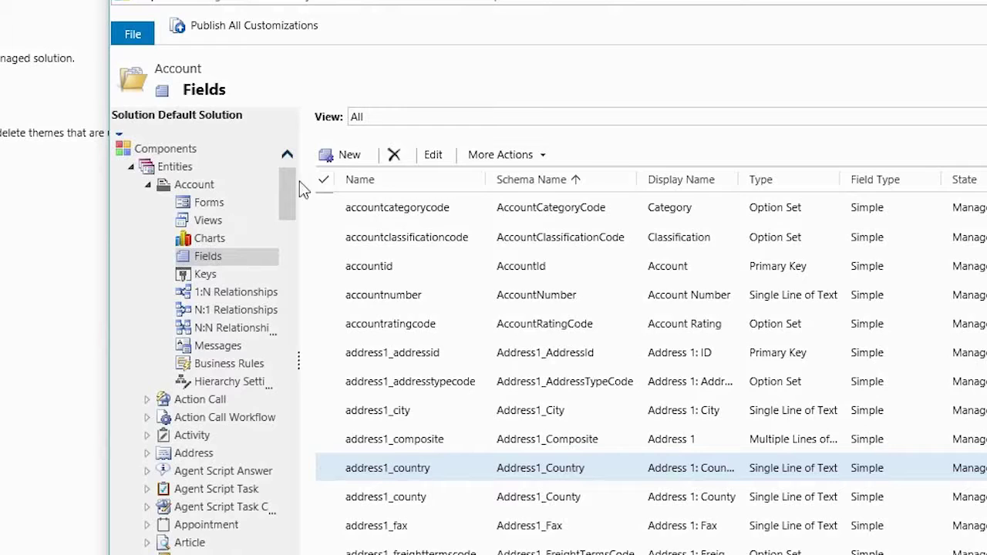
Start a new Account field with the display name service_rating and open its data type choices.
{"action": "left_click", "coordinate": [346, 156]}
{"action": "type", "text": "service_rating"}
{"action": "key", "text": "Tab"}
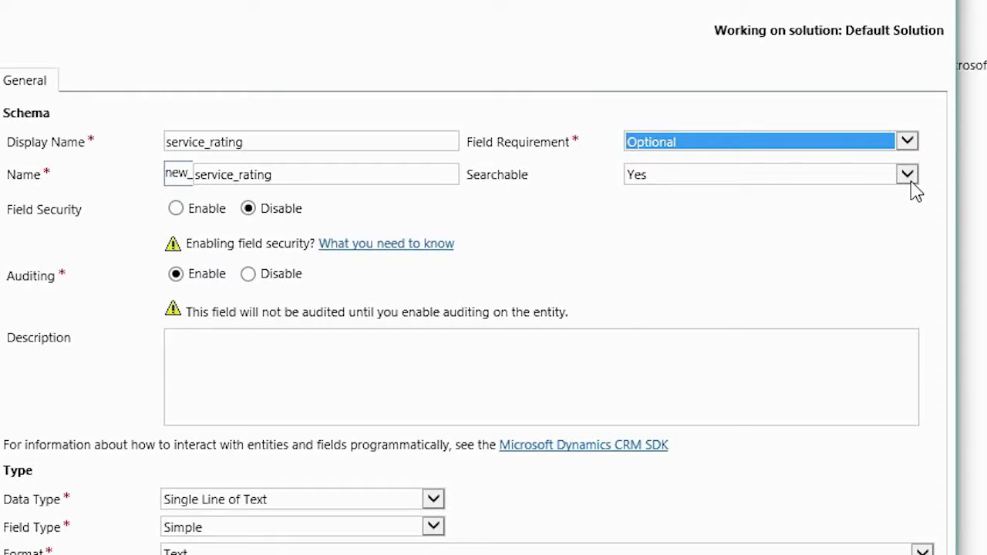
{"action": "left_click", "coordinate": [433, 501]}
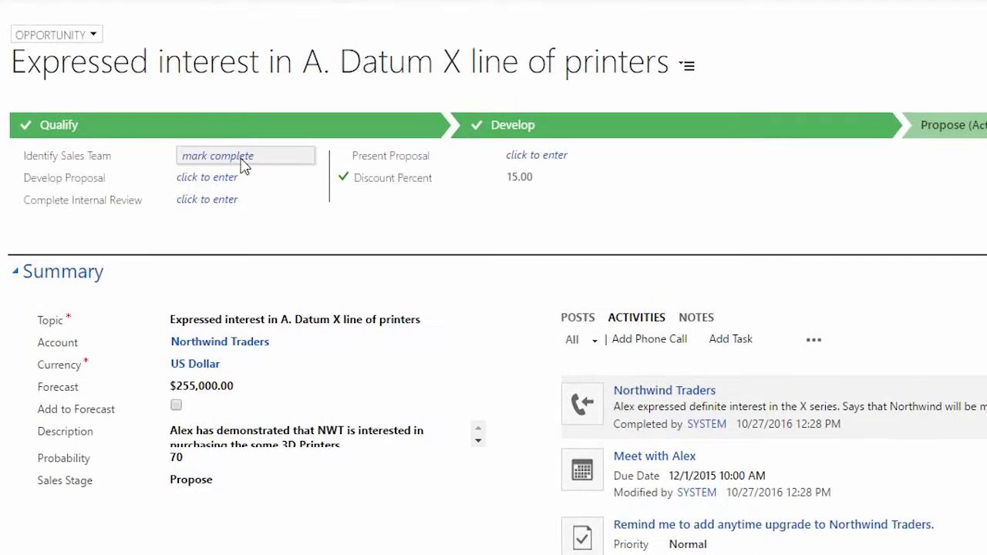
Mark Identify Sales Team complete in the process flow of the A. Datum X line of printers opportunity.
{"action": "left_click", "coordinate": [242, 163]}
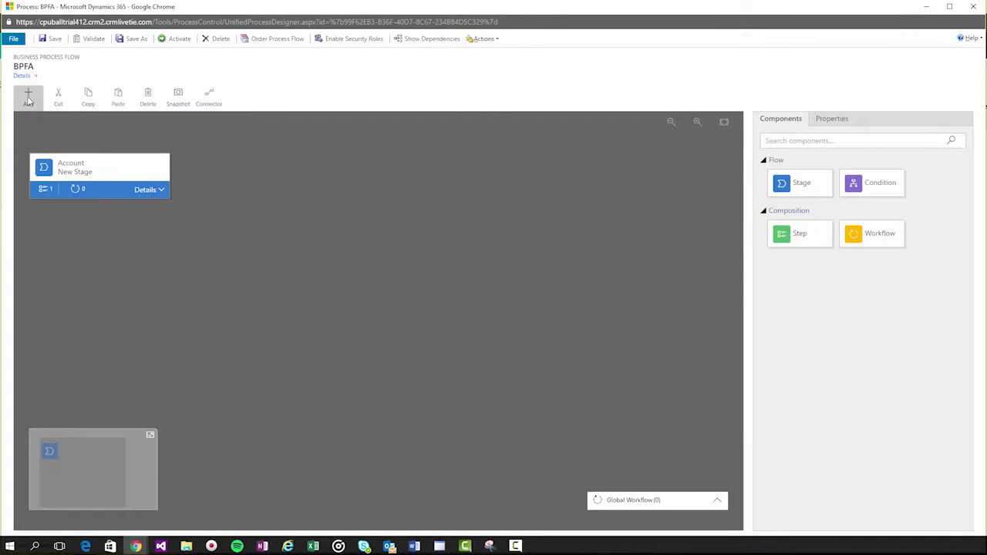
Add a new stage after the existing Account stage in the BPFA business process flow.
{"action": "left_click", "coordinate": [28, 99]}
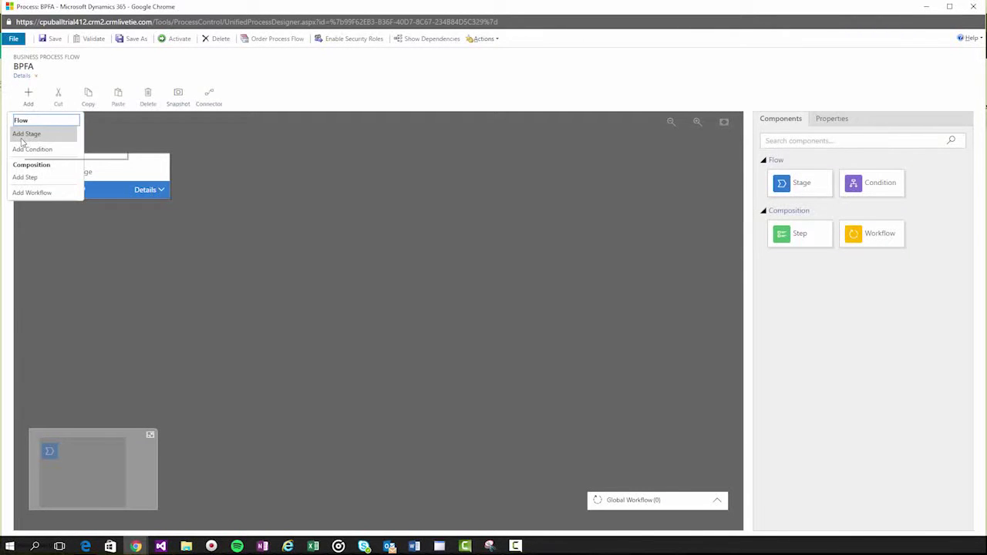
{"action": "left_click", "coordinate": [25, 134]}
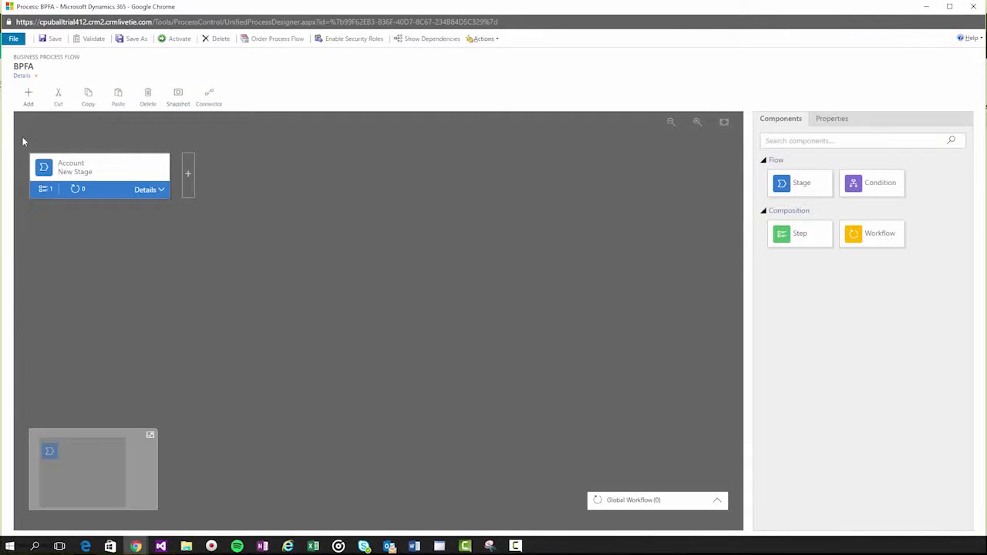
{"action": "left_click", "coordinate": [186, 178]}
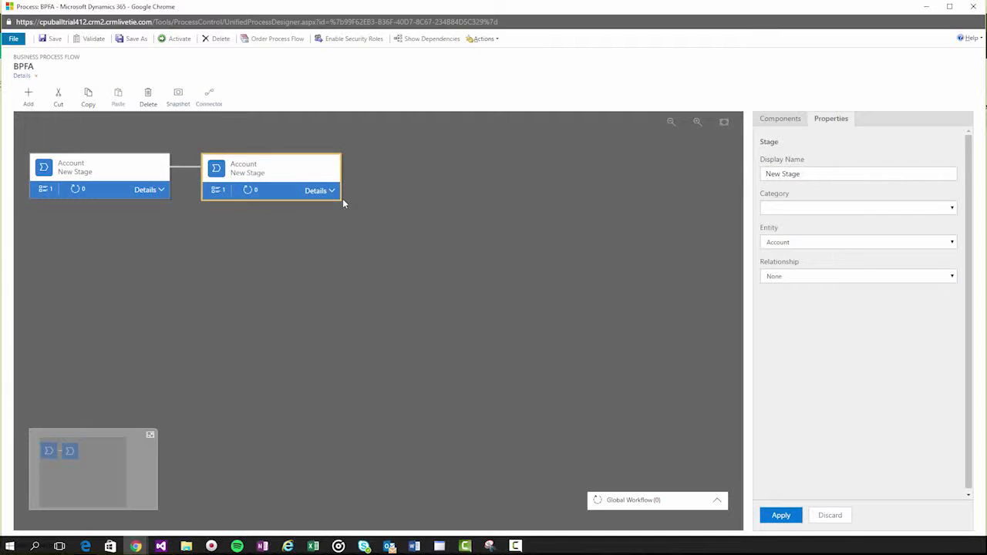
Set the new stage's category to Propose and browse the entities available for it.
{"action": "left_click", "coordinate": [801, 212]}
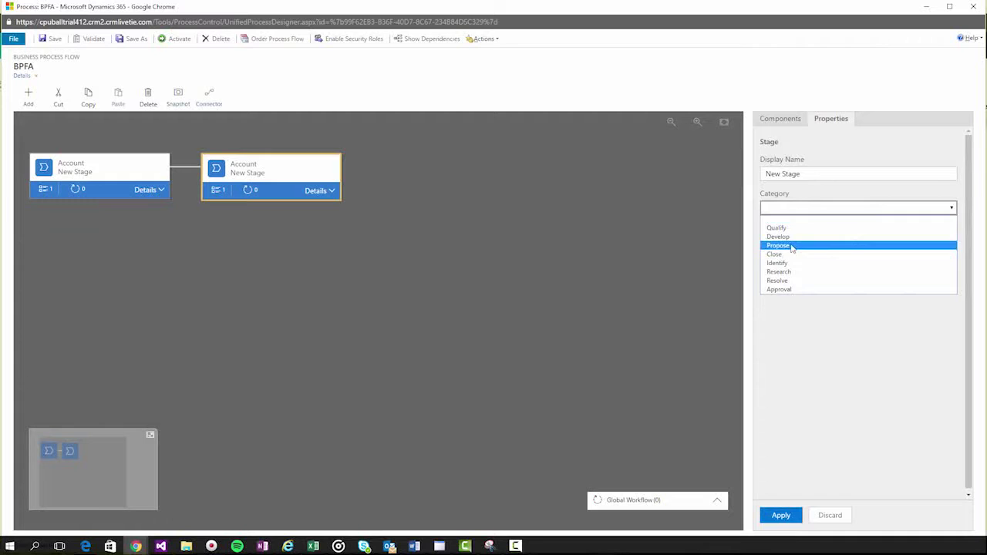
{"action": "left_click", "coordinate": [794, 245]}
{"action": "left_click", "coordinate": [859, 242]}
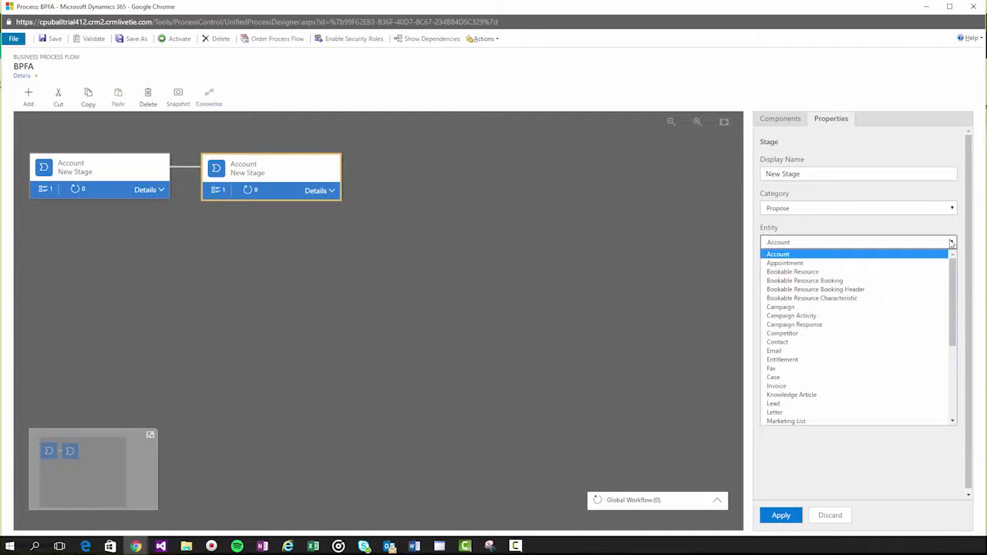
{"action": "scroll", "coordinate": [818, 370], "scroll_direction": "down", "scroll_amount": 1}
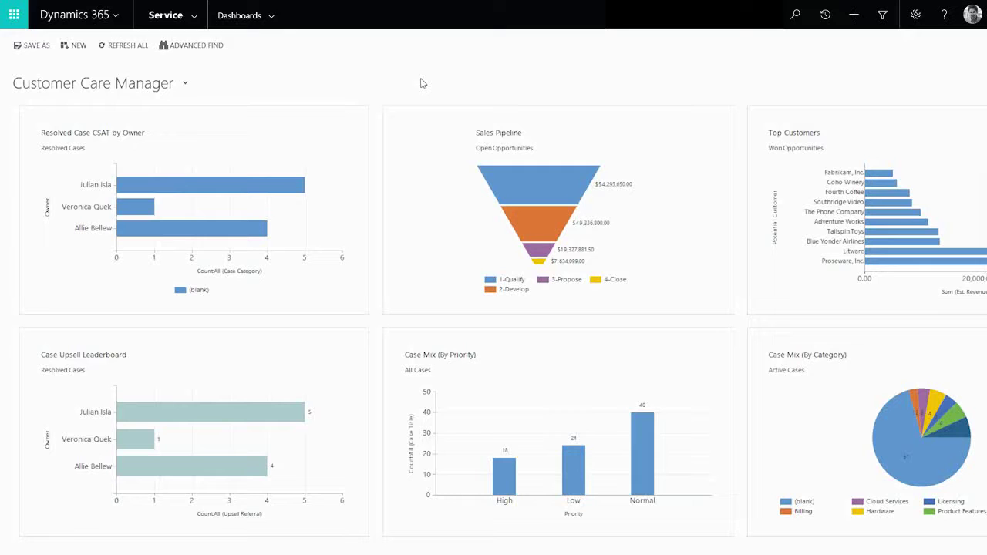
Switch from the Customer Care Manager dashboard to Sales Management and start creating a new dashboard.
{"action": "left_click", "coordinate": [183, 85]}
{"action": "left_click", "coordinate": [114, 396]}
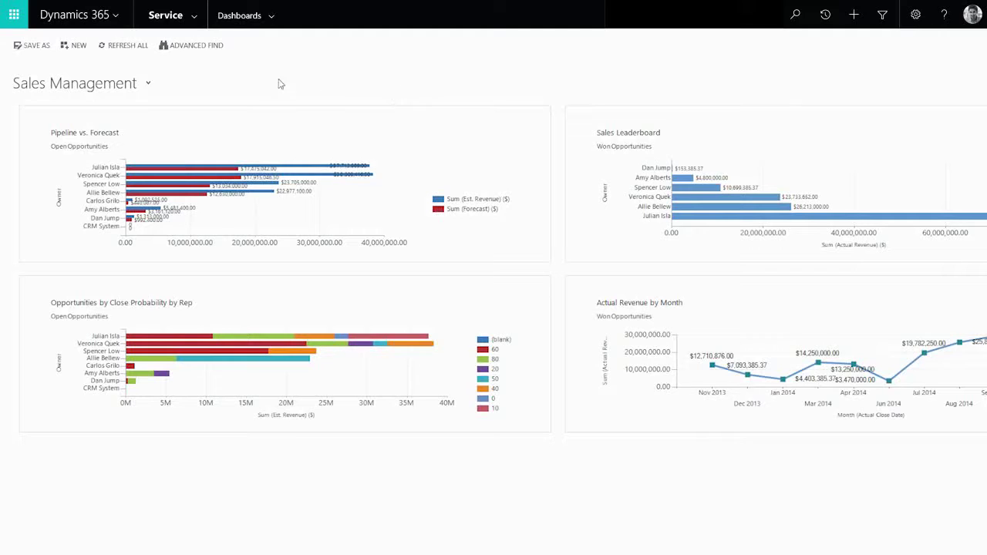
{"action": "left_click", "coordinate": [73, 47]}
{"action": "left_click", "coordinate": [447, 248]}
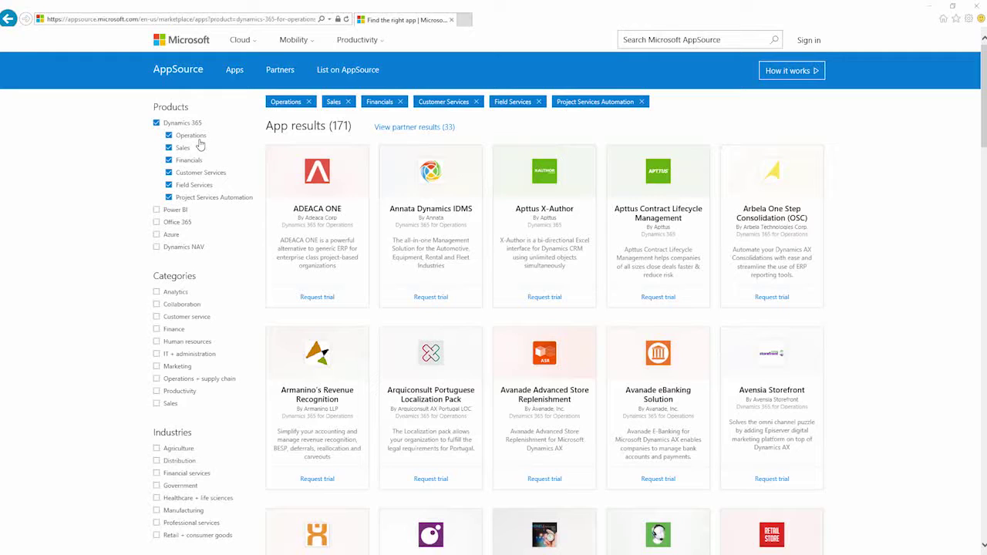
Browse the Dynamics 365 app results on Microsoft AppSource.
{"action": "scroll", "coordinate": [148, 152], "scroll_direction": "down", "scroll_amount": 5}
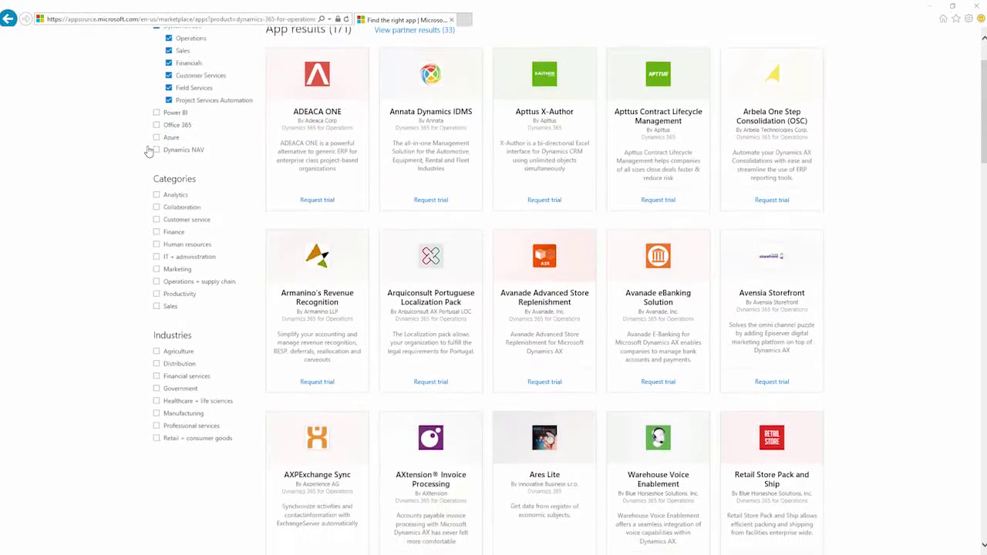
{"action": "scroll", "coordinate": [148, 157], "scroll_direction": "down", "scroll_amount": 4}
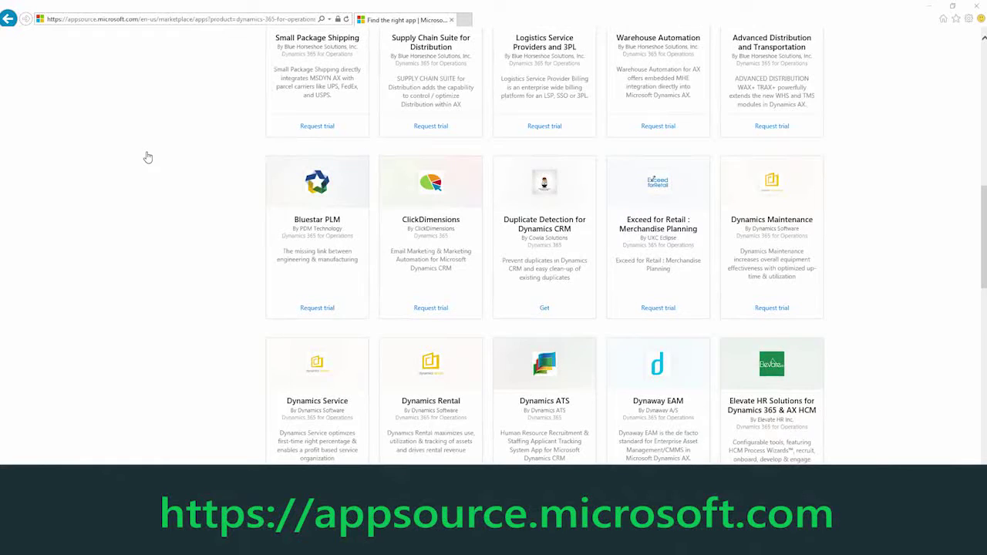
{"action": "scroll", "coordinate": [148, 157], "scroll_direction": "down", "scroll_amount": 4}
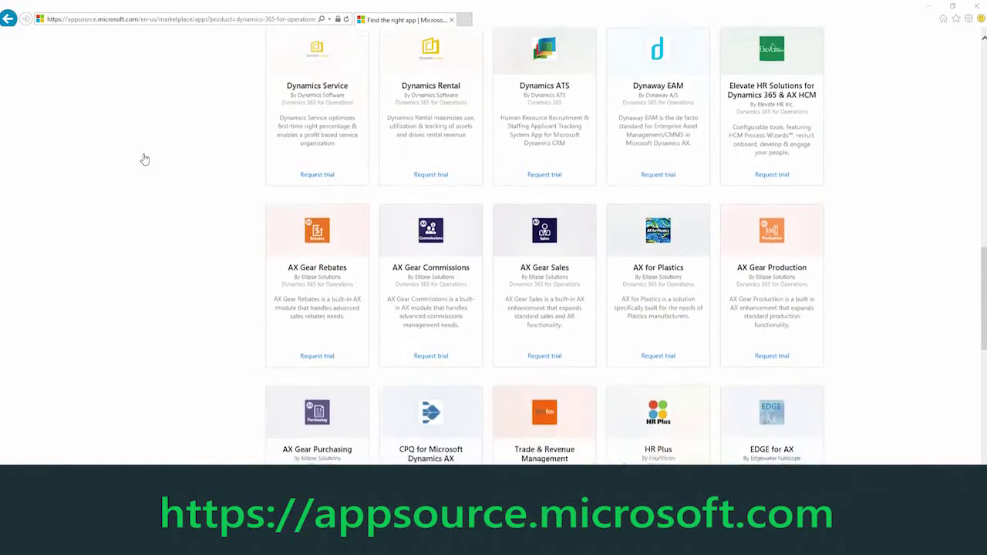
{"action": "scroll", "coordinate": [143, 159], "scroll_direction": "down", "scroll_amount": 5}
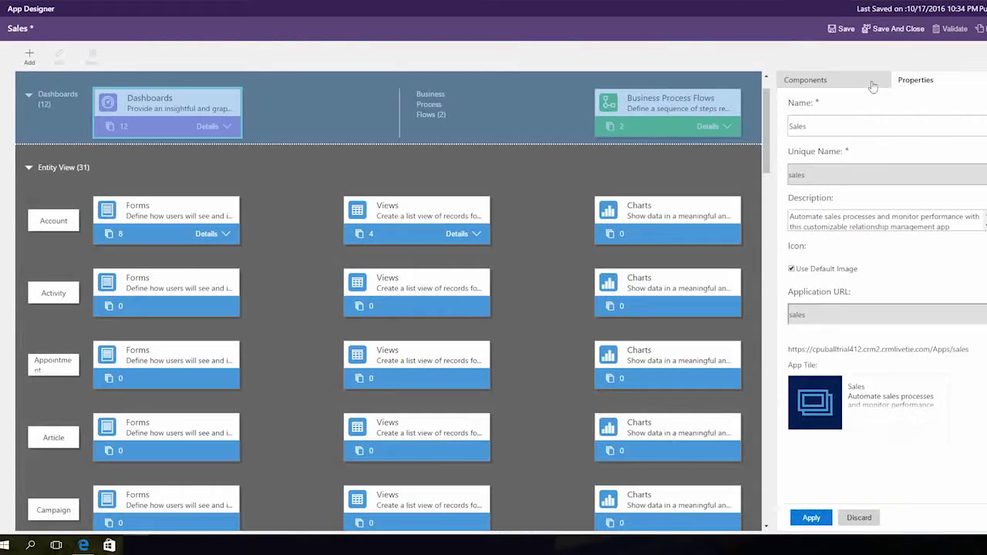
Review the dashboards selectable for the Sales app in App Designer, then return to the app's properties.
{"action": "left_click", "coordinate": [870, 86]}
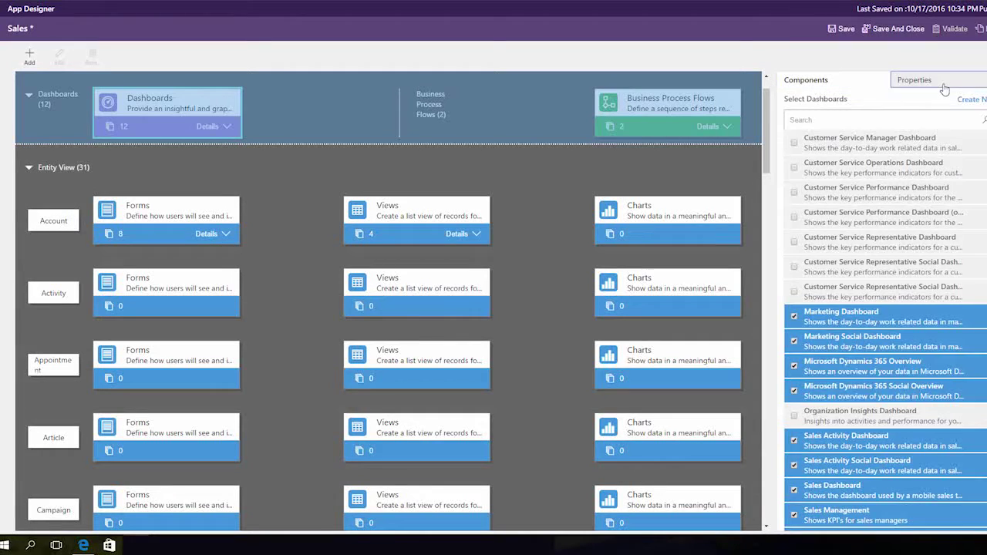
{"action": "left_click", "coordinate": [918, 83]}
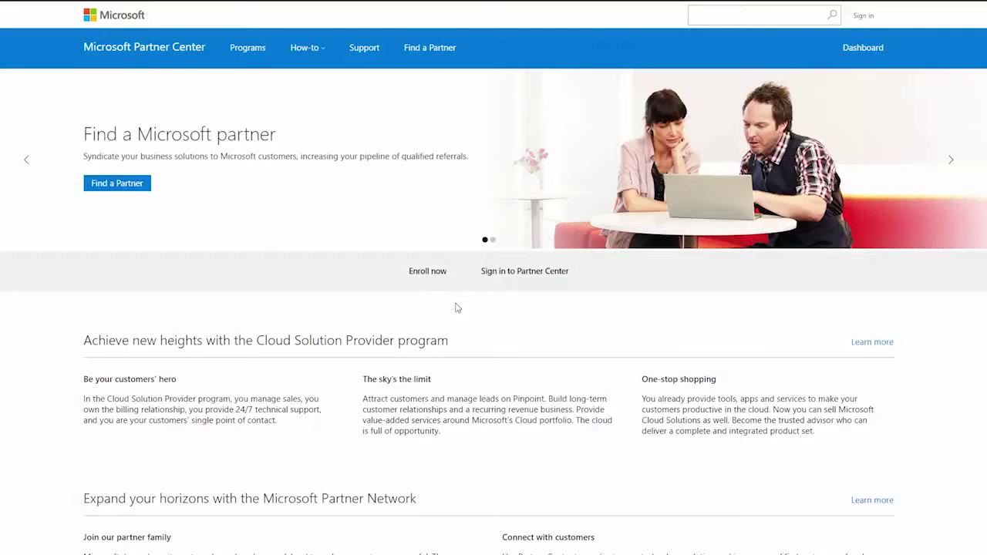
Open the partner finder in Microsoft Partner Center and enter Dynamics as the kind of help wanted.
{"action": "left_click", "coordinate": [117, 183]}
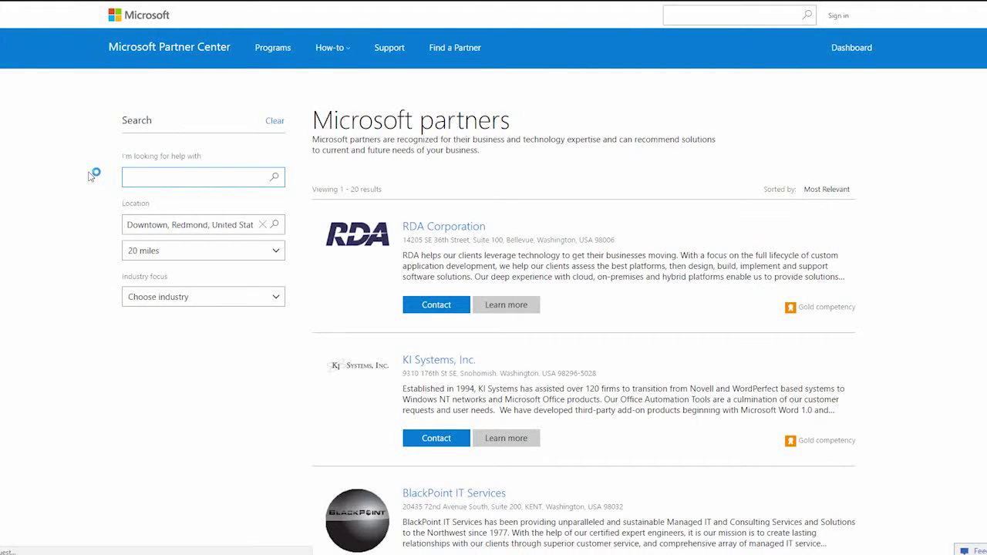
{"action": "type", "text": "Dynamics"}
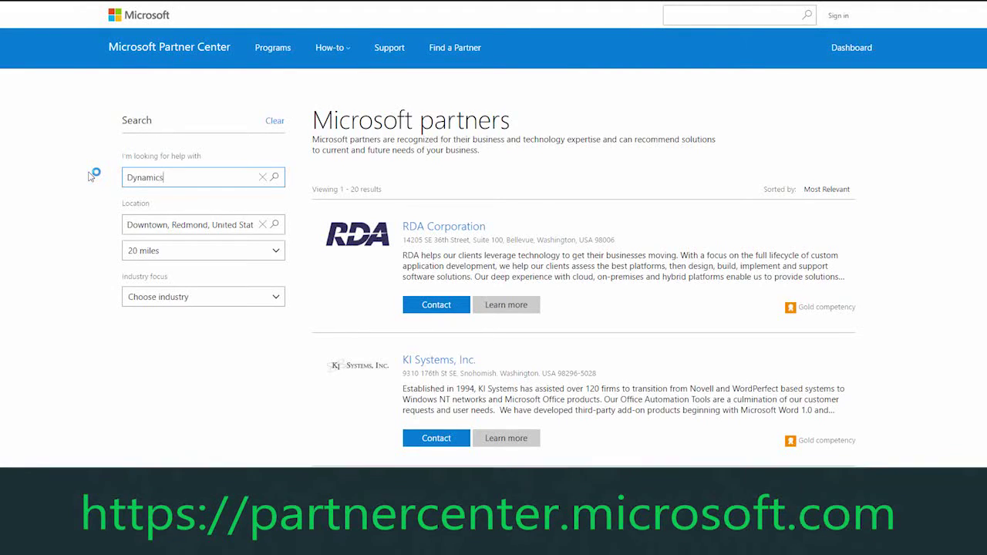